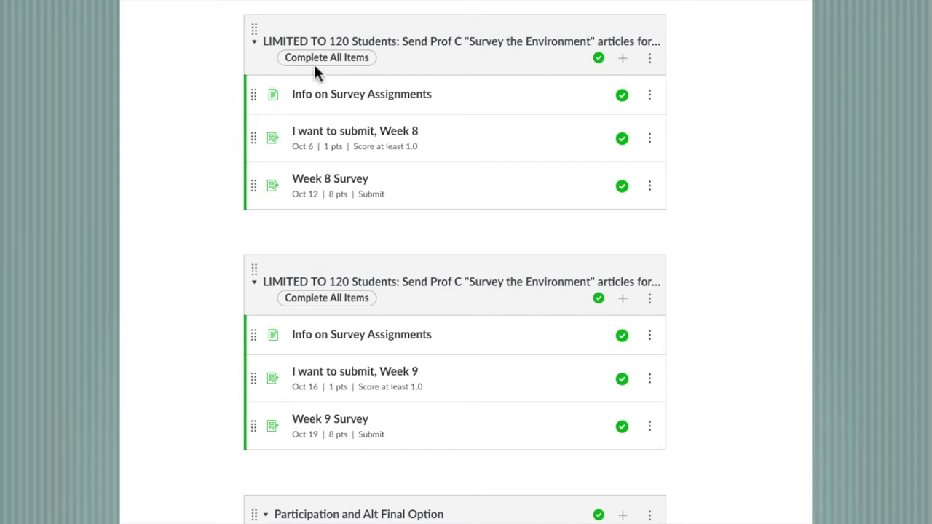
Review the Info on Survey Assignments page with its two article examples, and return to the course modules.
left_click(347, 107)
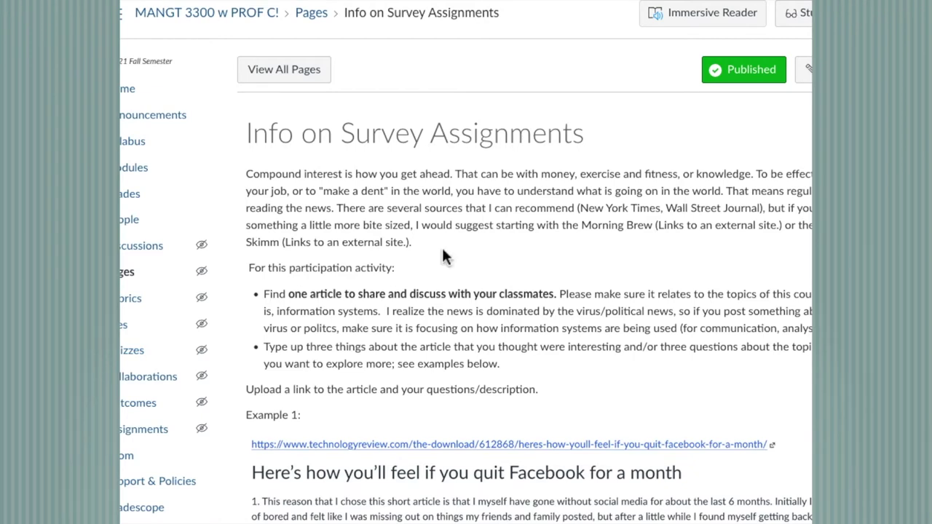
scroll(450, 288, "down", 7)
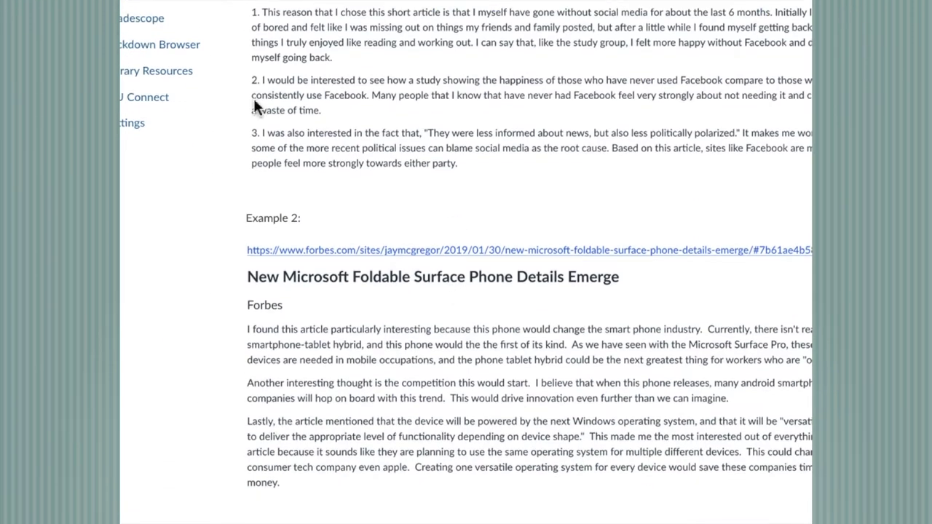
key("alt+Left")
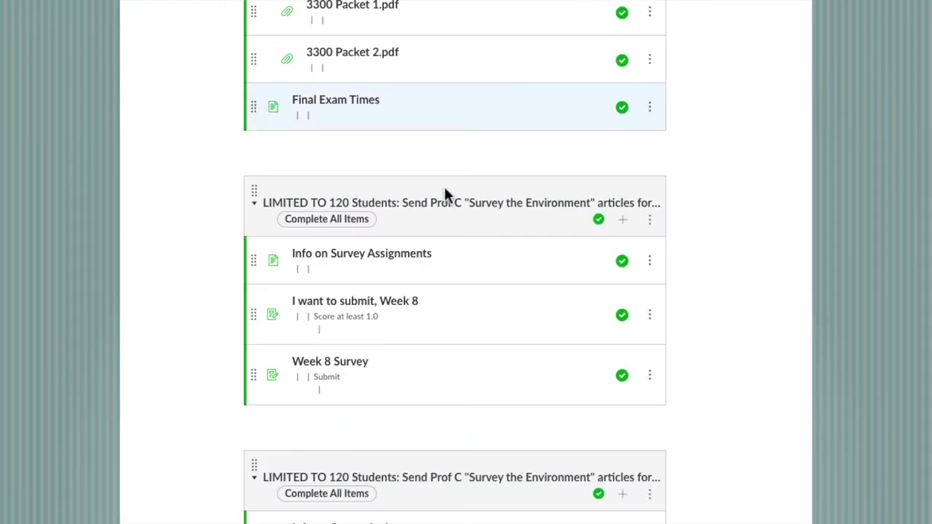
scroll(445, 193, "down", 2)
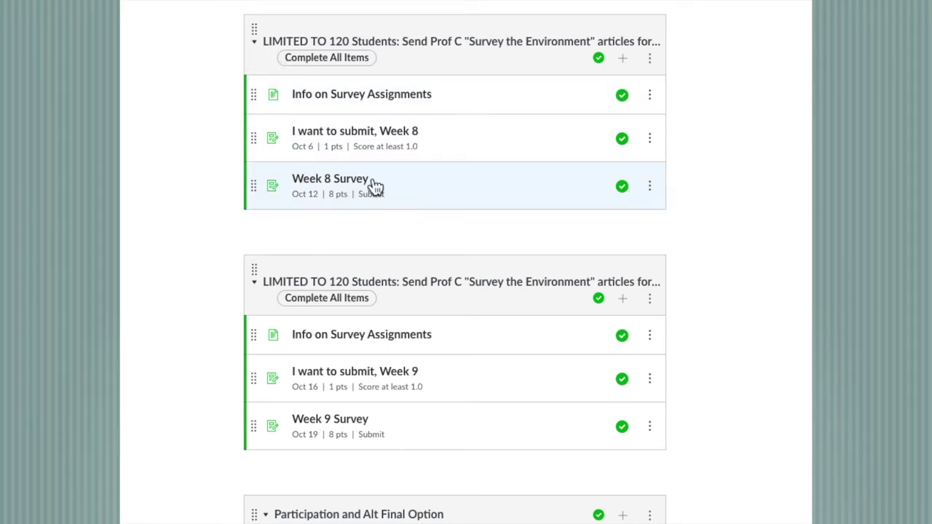
Edit the Week 8 survey module's settings, keeping "I want to submit, Week 8" as the requirement to score at least 1.0.
left_click(653, 61)
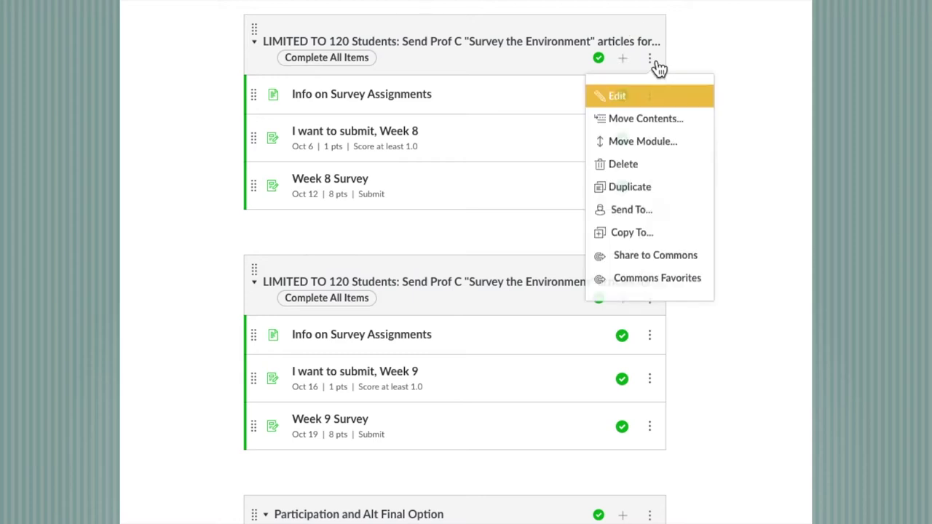
left_click(623, 97)
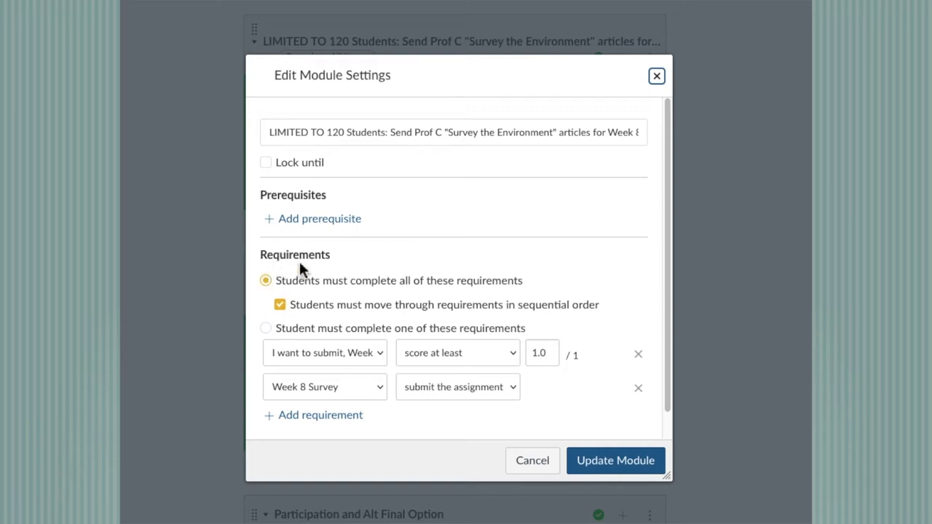
scroll(299, 265, "down", 1)
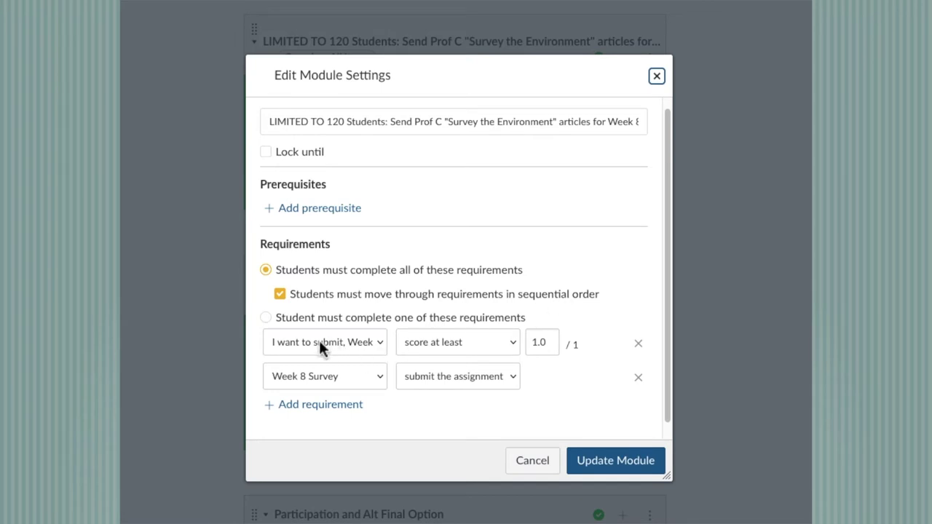
left_click(377, 341)
left_click(378, 341)
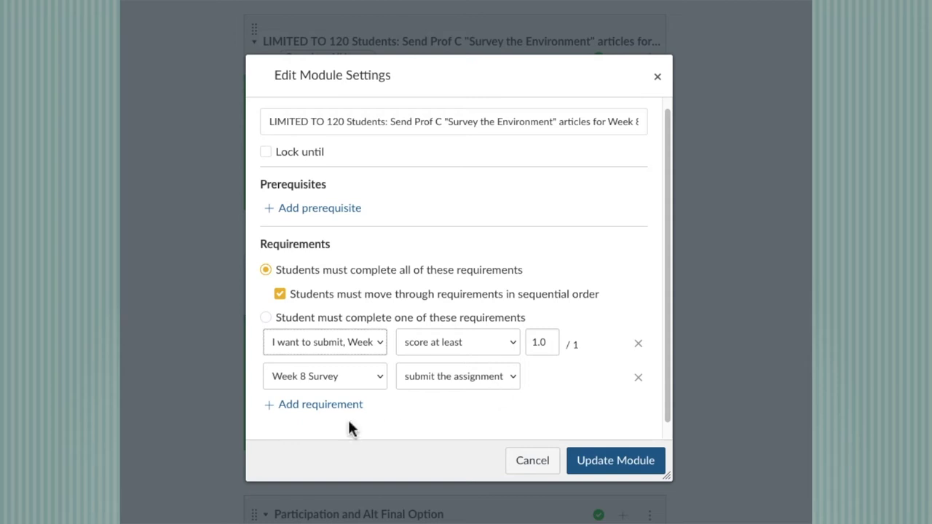
left_click_drag(546, 345, 521, 349)
left_click(541, 381)
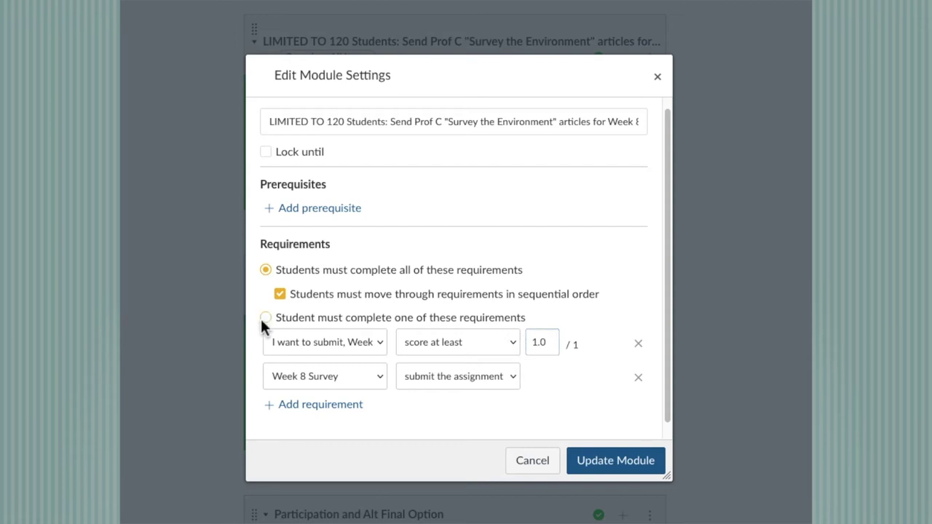
Keep Week 8 Survey as the "submit the assignment" requirement and update the module.
left_click(337, 380)
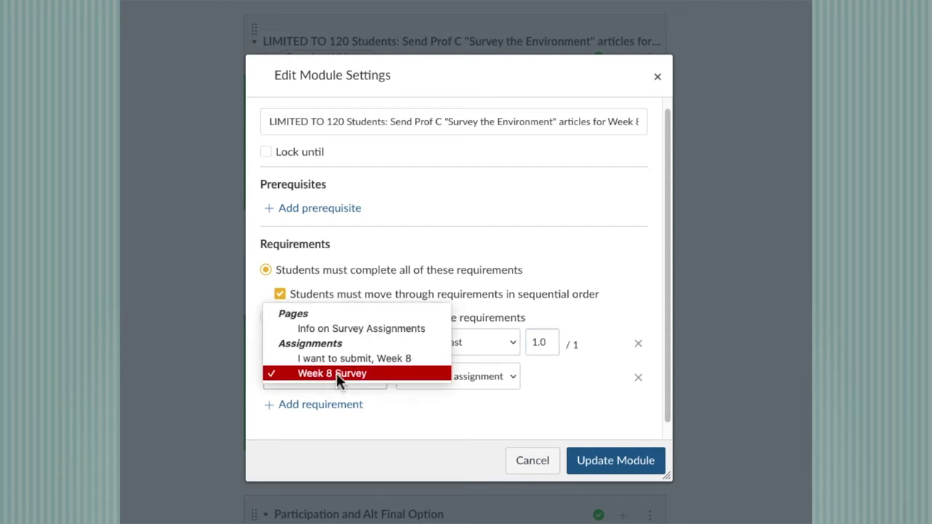
left_click(334, 374)
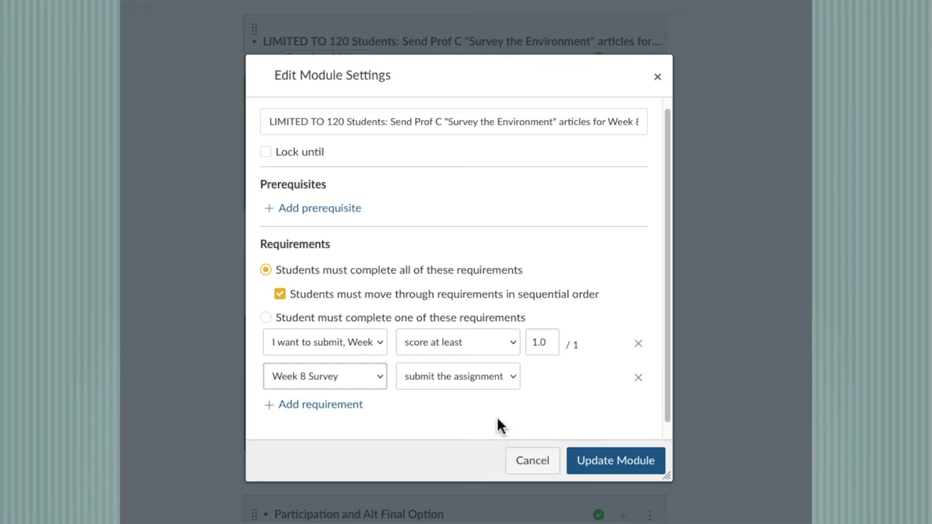
left_click(589, 466)
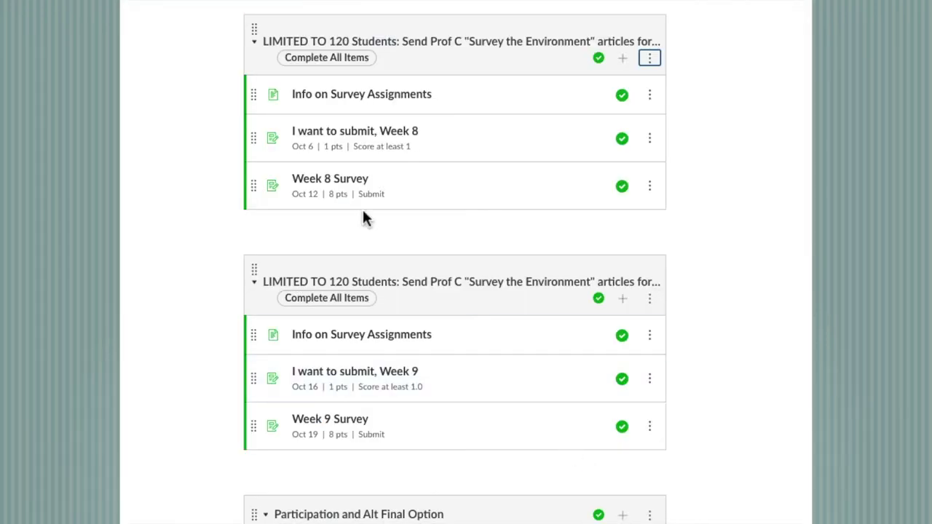
Open the "I want to submit, Week 8" assignment for editing and review its points, grading, submission type and attempt settings.
left_click(372, 133)
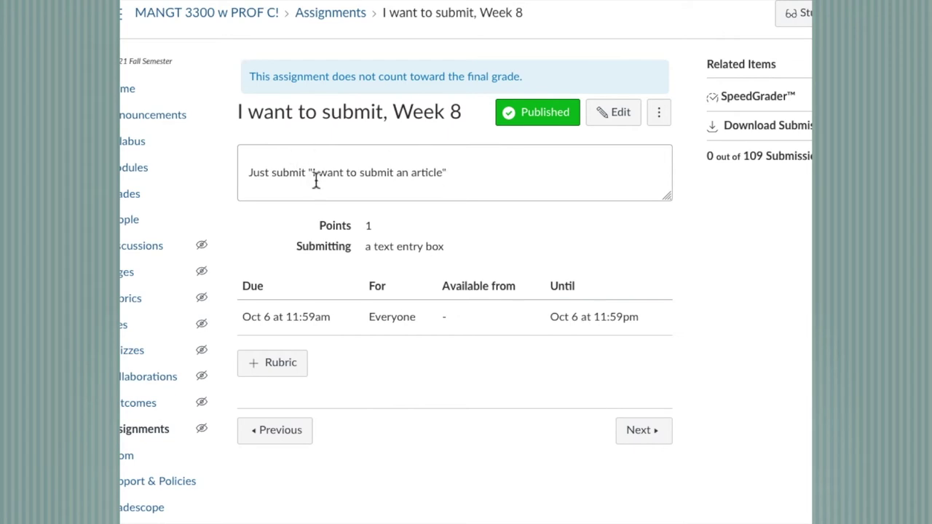
left_click(623, 117)
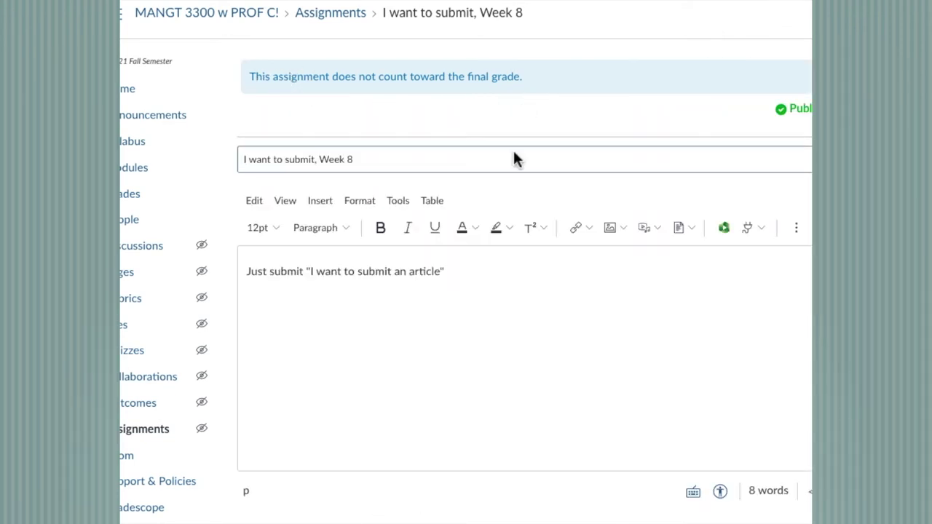
scroll(502, 313, "down", 2)
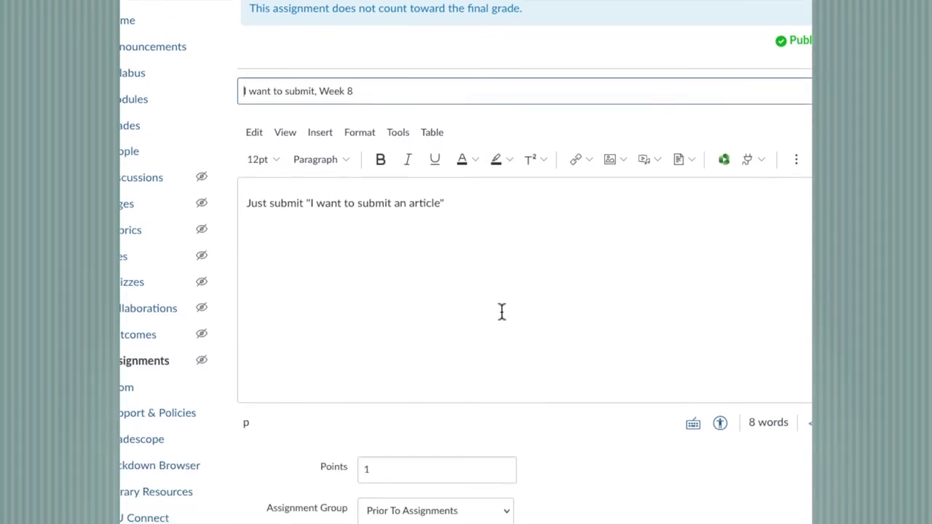
scroll(500, 313, "down", 4)
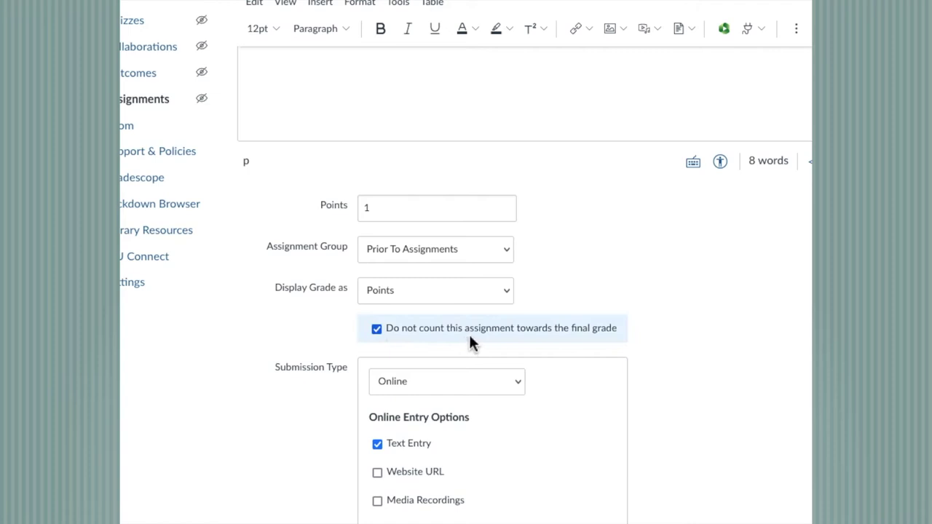
scroll(558, 337, "down", 8)
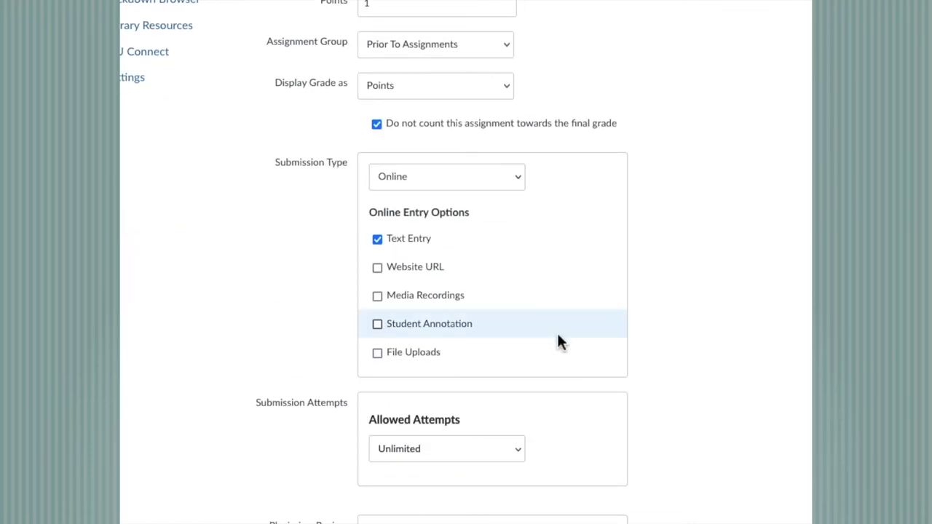
scroll(558, 337, "down", 4)
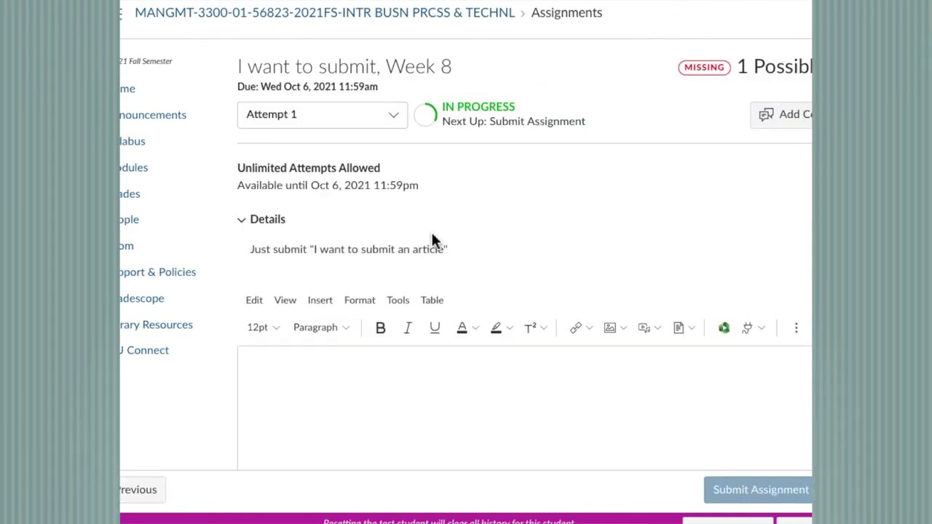
In the student view, copy the phrase "I want to submit an article" from the details into the text entry and submit the assignment.
left_click_drag(446, 254, 312, 248)
key("ctrl+c")
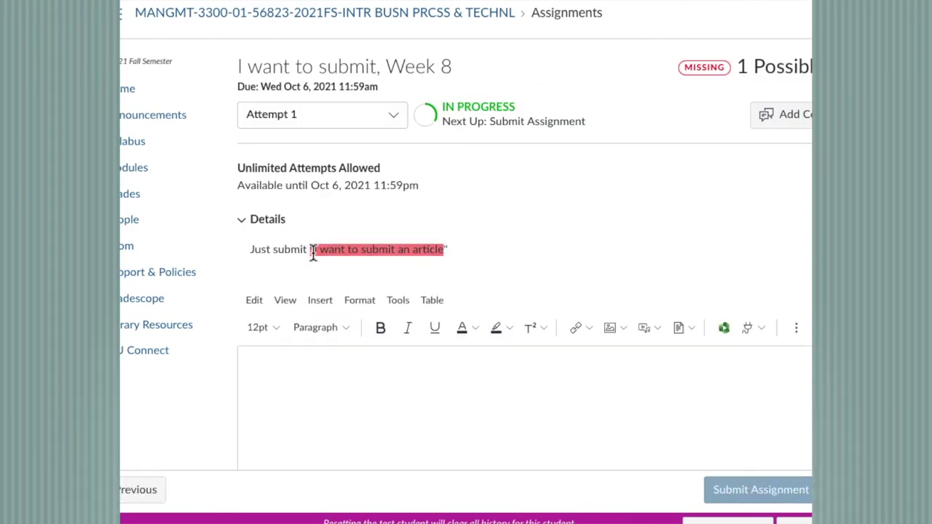
left_click(288, 418)
key("ctrl+v")
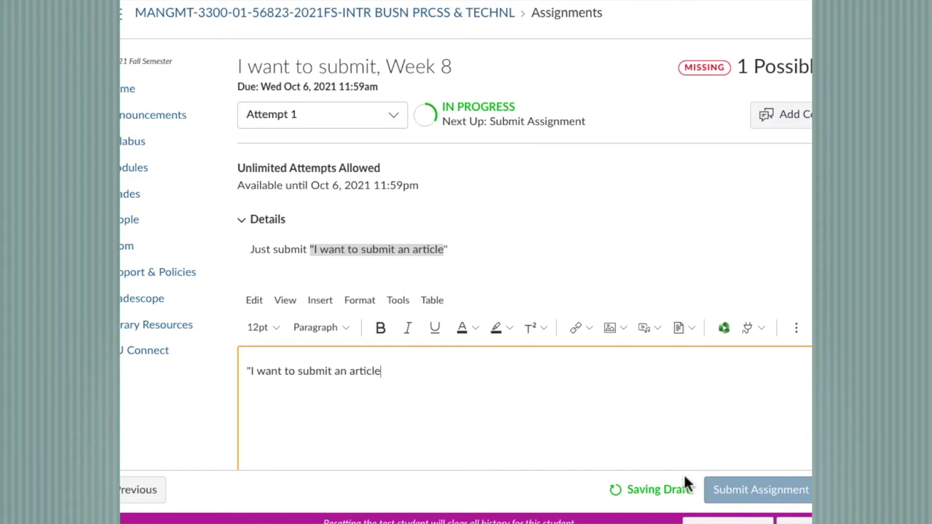
left_click(762, 501)
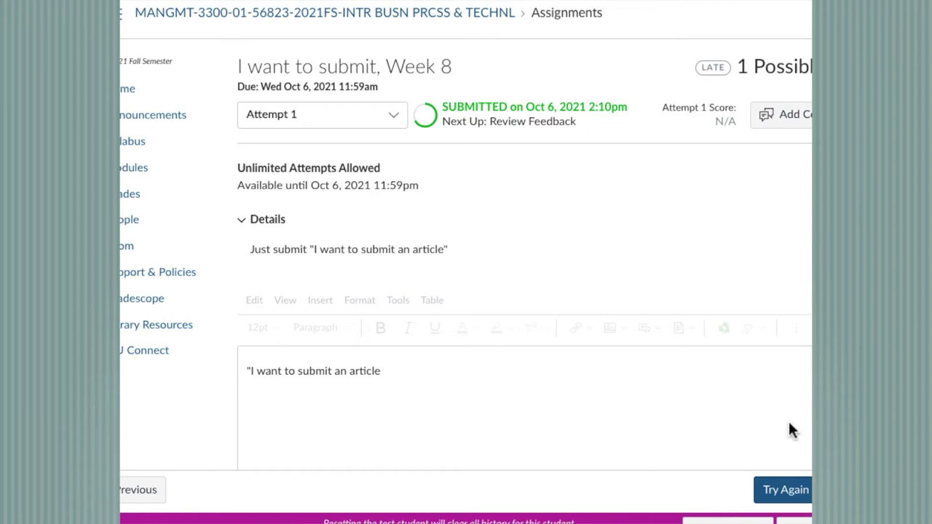
scroll(466, 277, "down", 1)
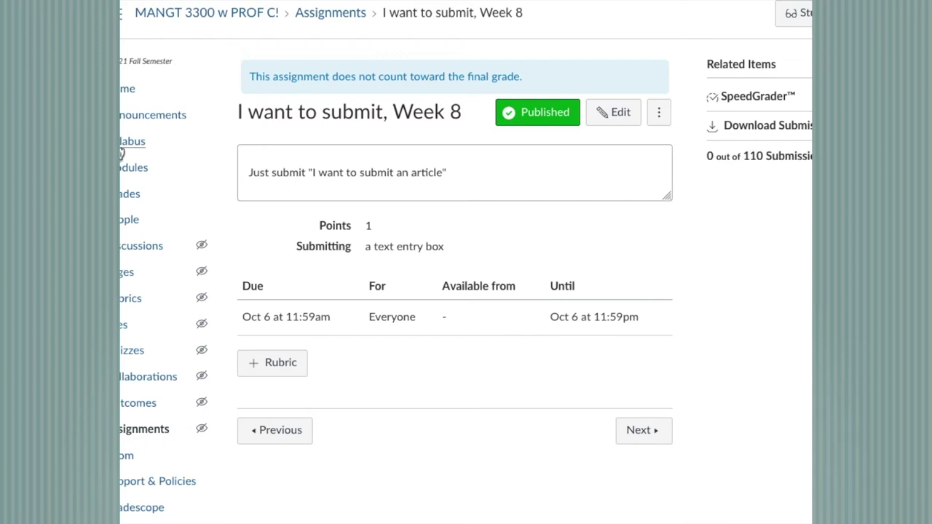
Open the Week 8 sign-up assignment in SpeedGrader and sort the student list by the date they submitted the assignment.
left_click(757, 102)
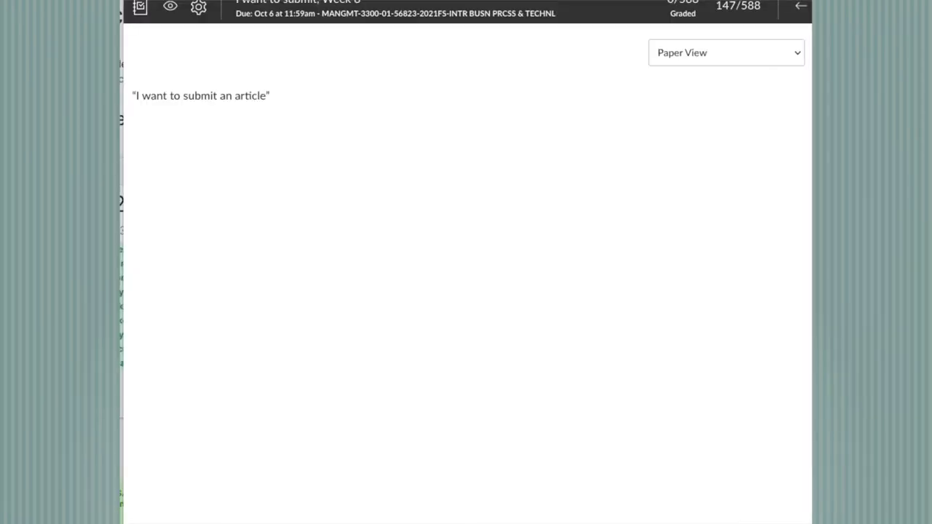
left_click(199, 15)
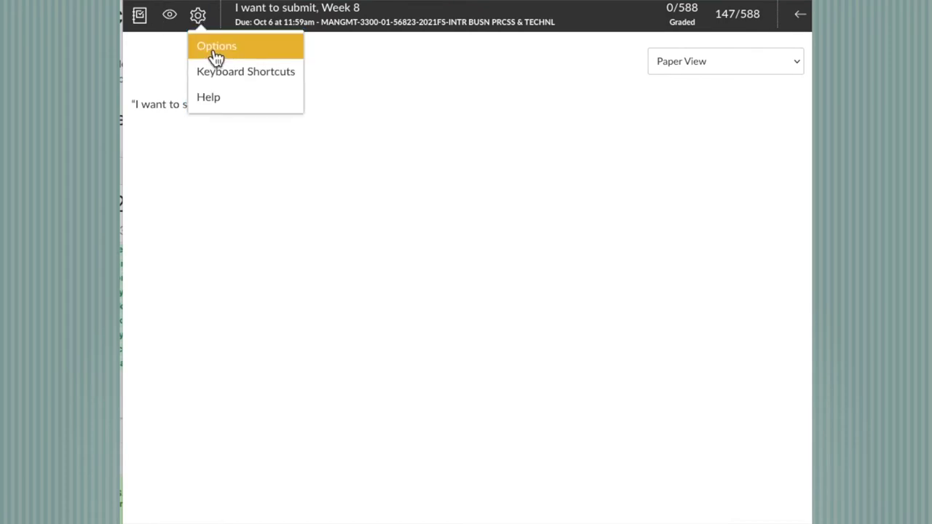
left_click(214, 57)
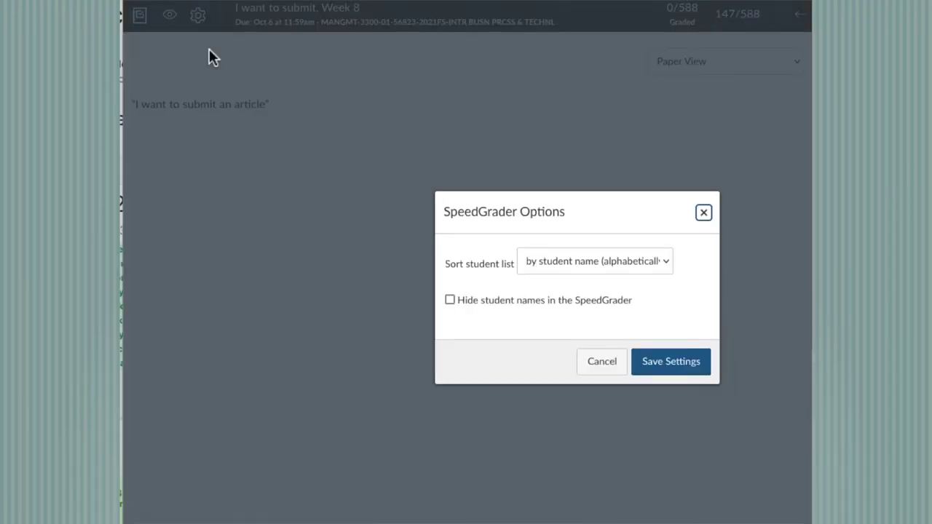
left_click(568, 277)
left_click(565, 259)
left_click_drag(566, 269, 589, 281)
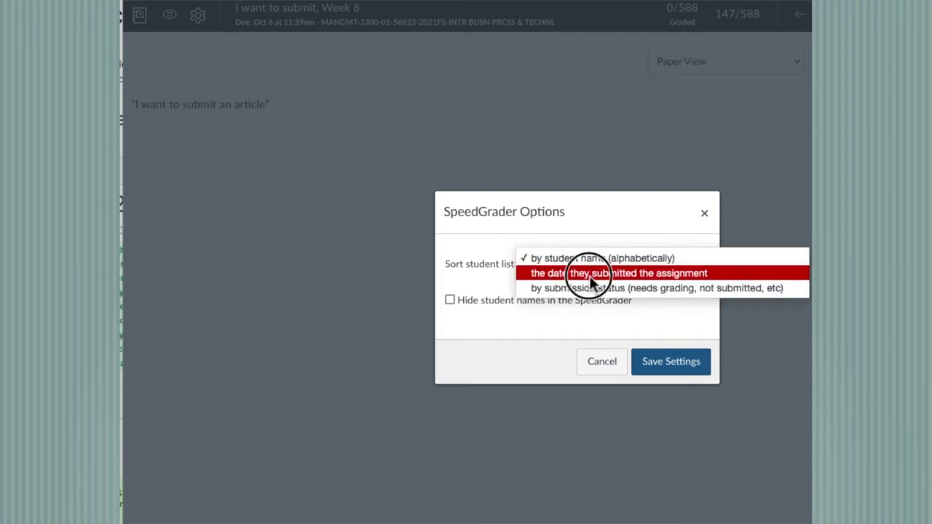
left_click(590, 275)
left_click(679, 368)
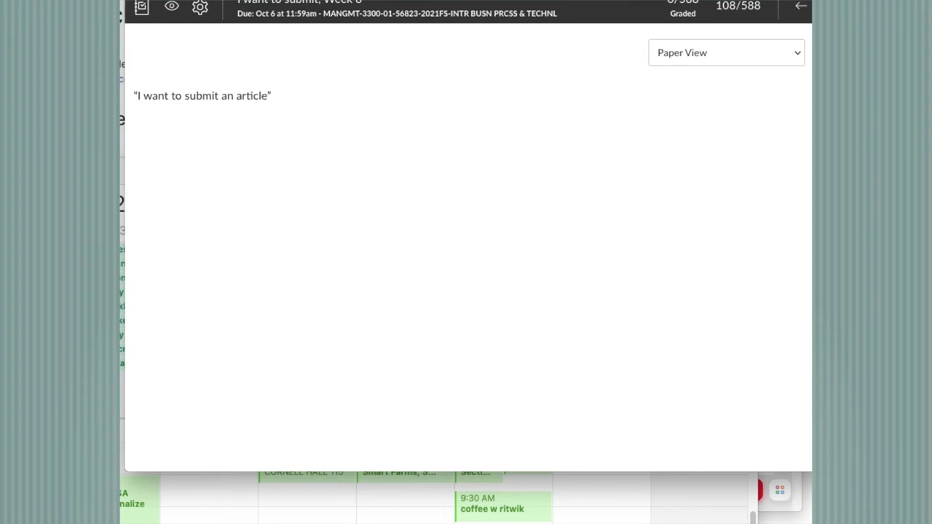
Hide student names in the SpeedGrader and save the settings.
left_click(199, 14)
left_click(217, 37)
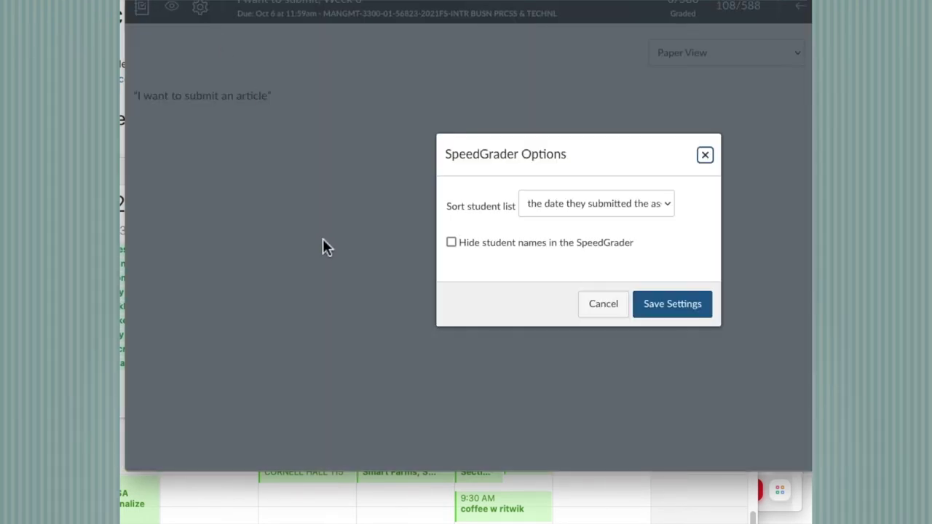
left_click(575, 243)
left_click(690, 303)
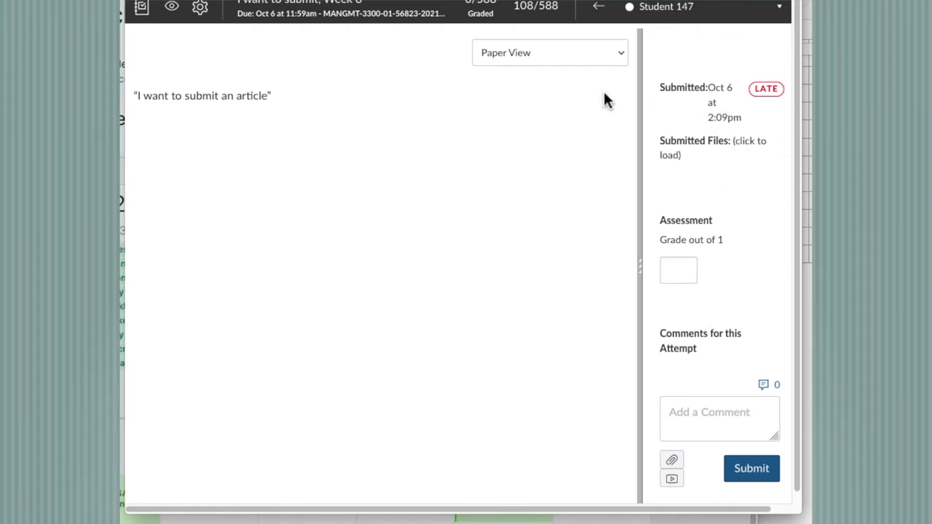
Check the sort order and name-hiding settings in the SpeedGrader options, and close them without saving.
left_click(209, 17)
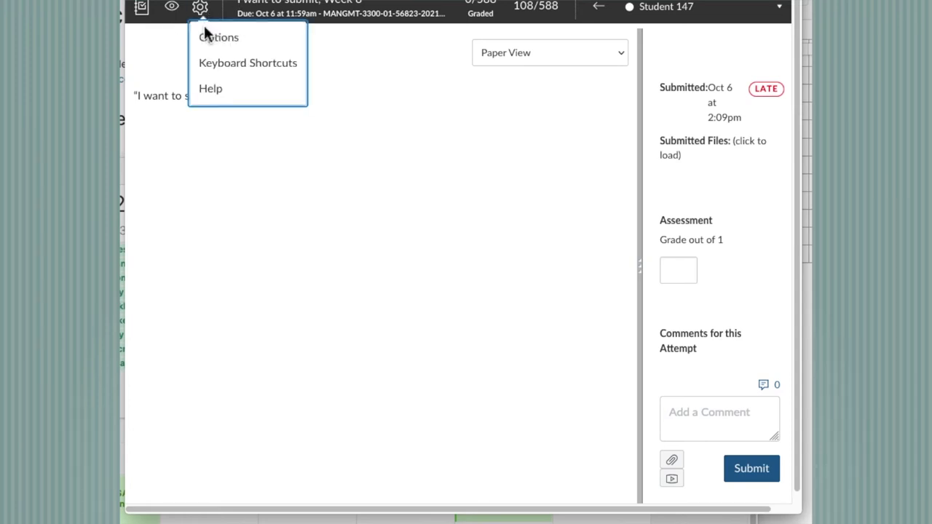
left_click(210, 44)
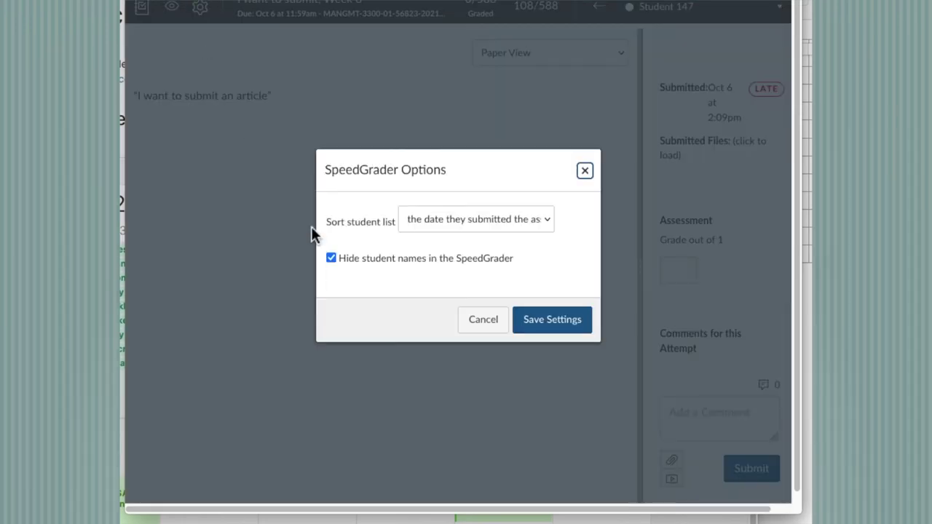
left_click(486, 321)
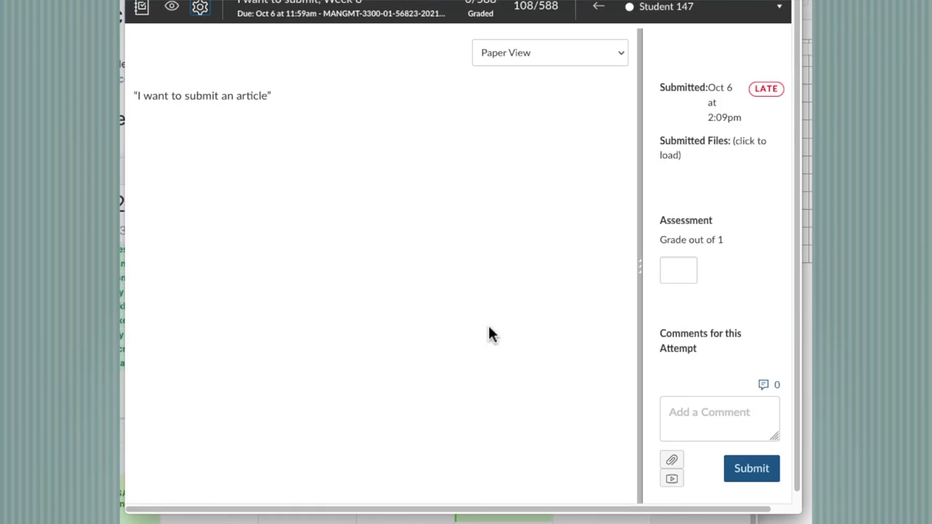
Browse the SpeedGrader student list up towards the earliest submissions.
left_click(779, 7)
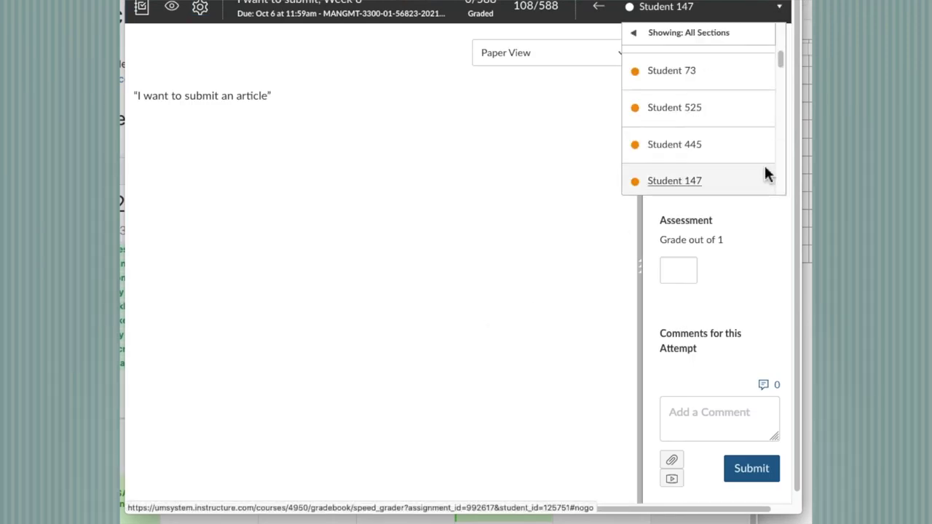
scroll(761, 166, "up", 2)
scroll(758, 162, "up", 6)
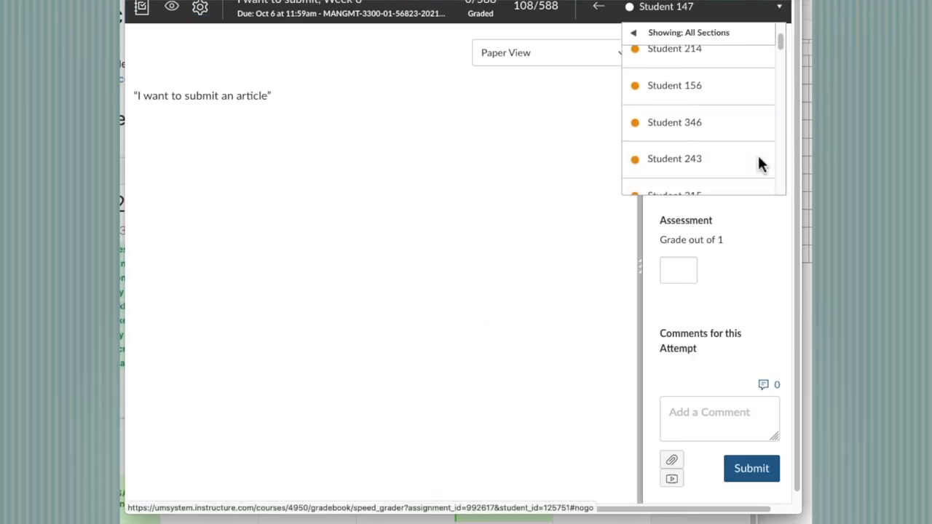
scroll(759, 161, "up", 3)
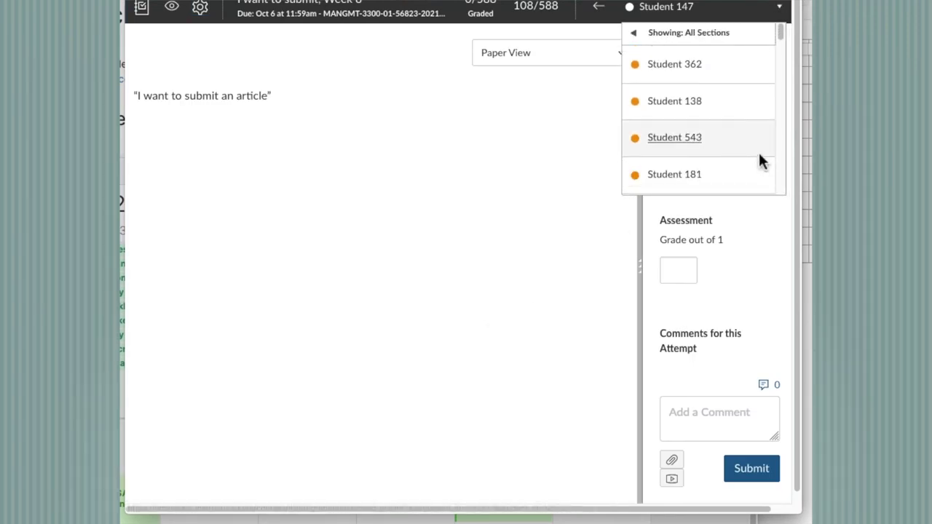
Open the earliest sign-up submission, from Student 362, and give it a grade of 1.
left_click(702, 64)
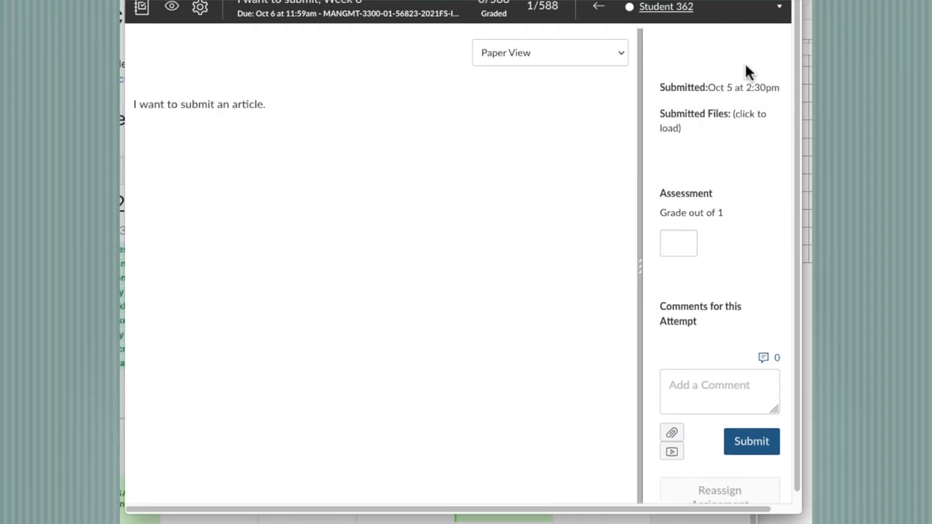
left_click(689, 243)
type("1")
key("Return")
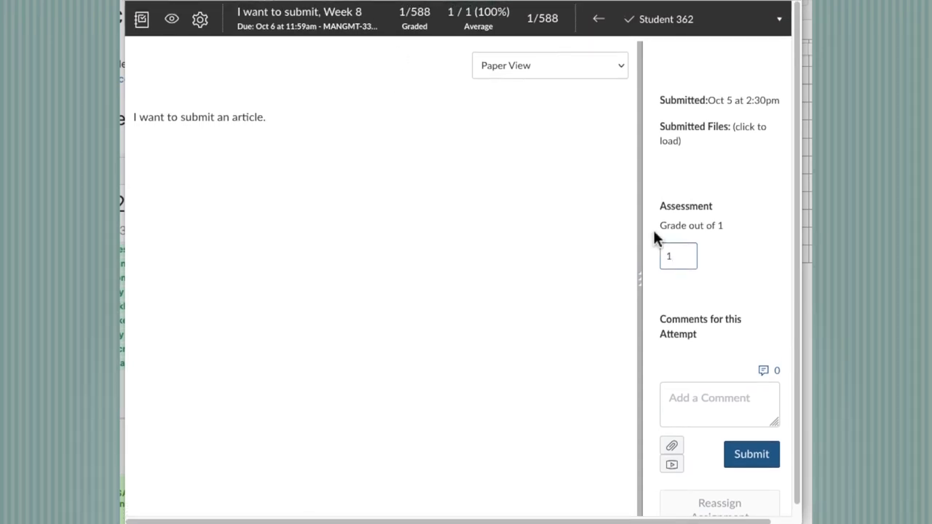
Switch to Student 138, the next student in submission order, and enter a grade of 1.
left_click(784, 29)
left_click(717, 113)
left_click(681, 251)
type("1")
key("Return")
Leave SpeedGrader for the course home page, open the course gradebook, and enlarge the browser window.
left_click(278, 21)
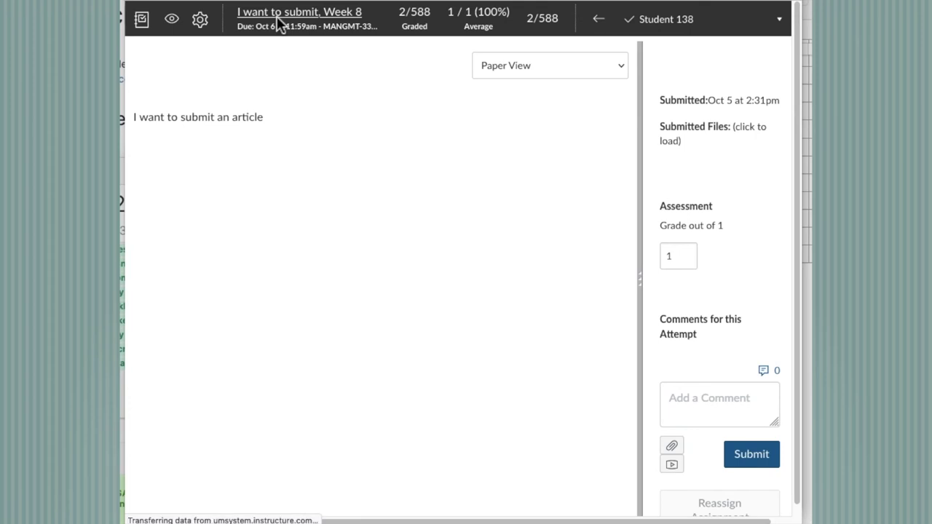
left_click(235, 109)
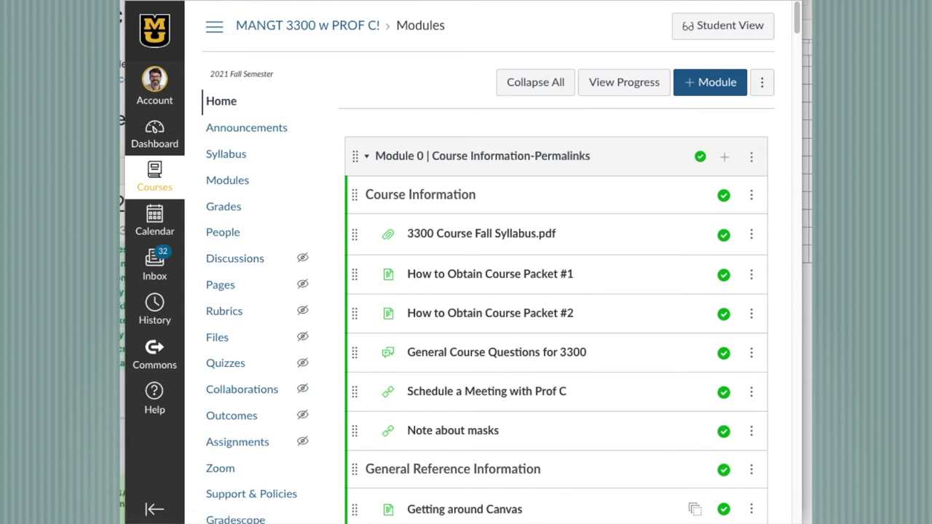
scroll(210, 399, "down", 4)
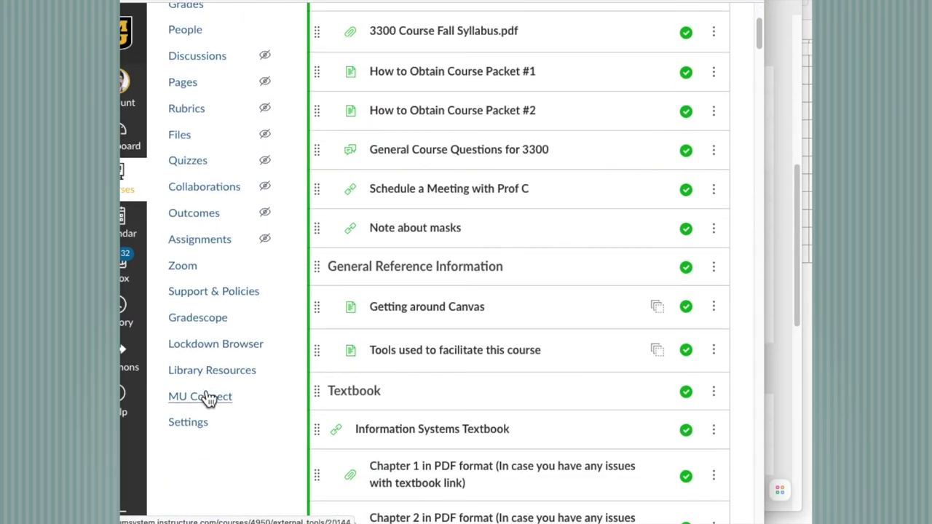
scroll(209, 399, "up", 1)
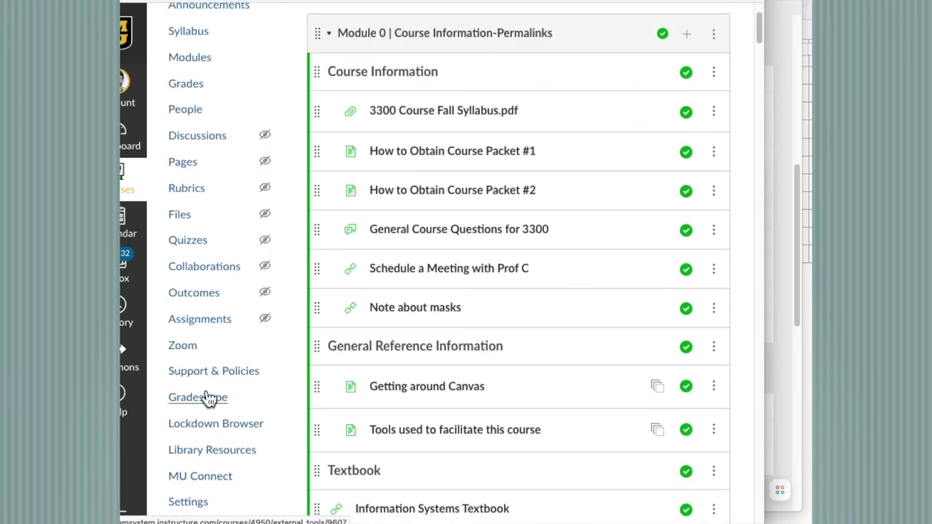
left_click(188, 92)
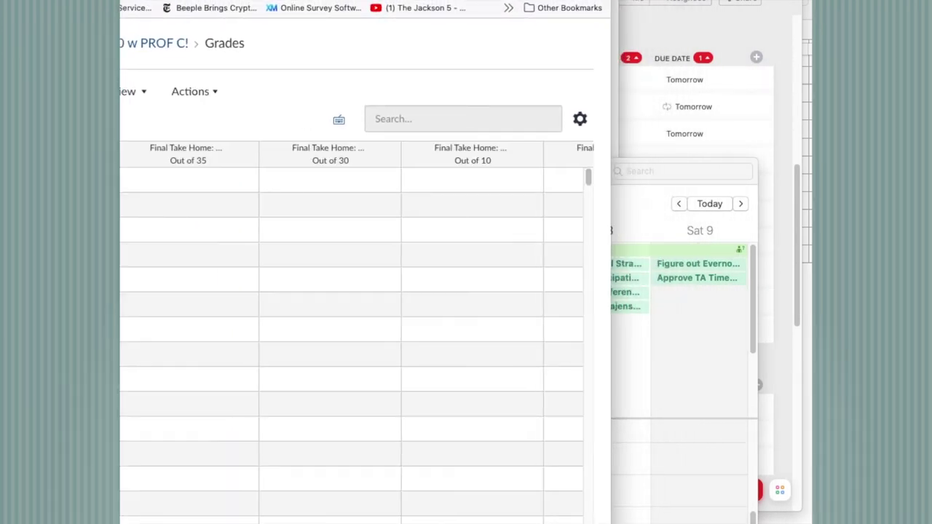
left_click_drag(610, 521, 787, 490)
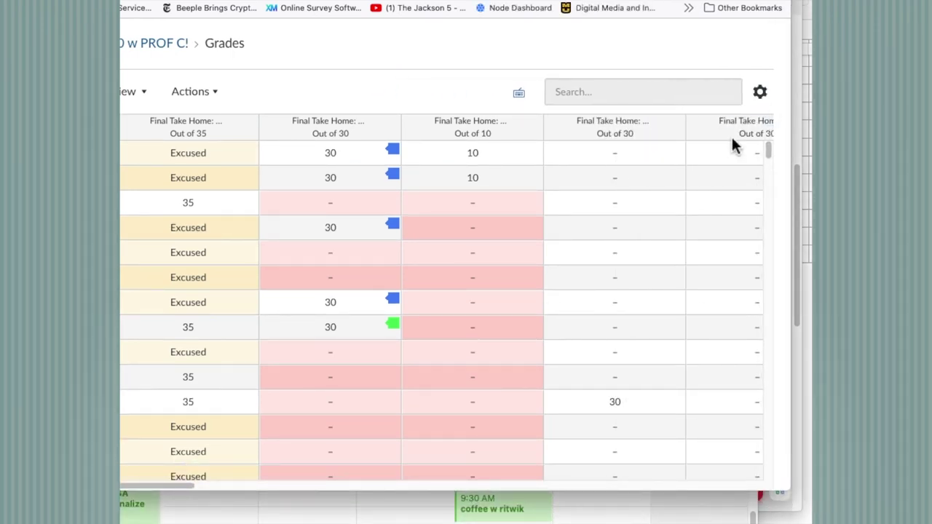
Sort the gradebook by the published "I want to submit" column beside Exam I, bringing students without a submission first.
scroll(655, 228, "right", 3)
scroll(652, 227, "right", 10)
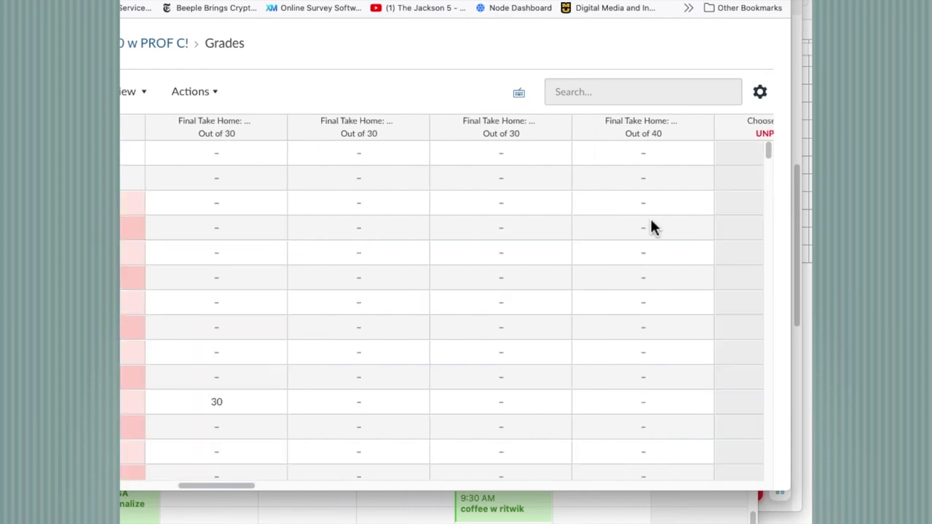
scroll(652, 227, "right", 1)
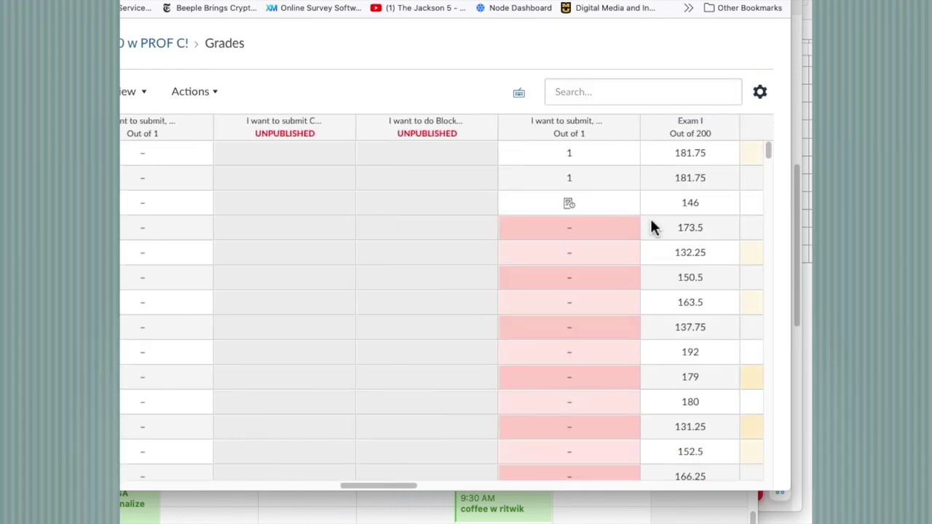
scroll(652, 227, "right", 3)
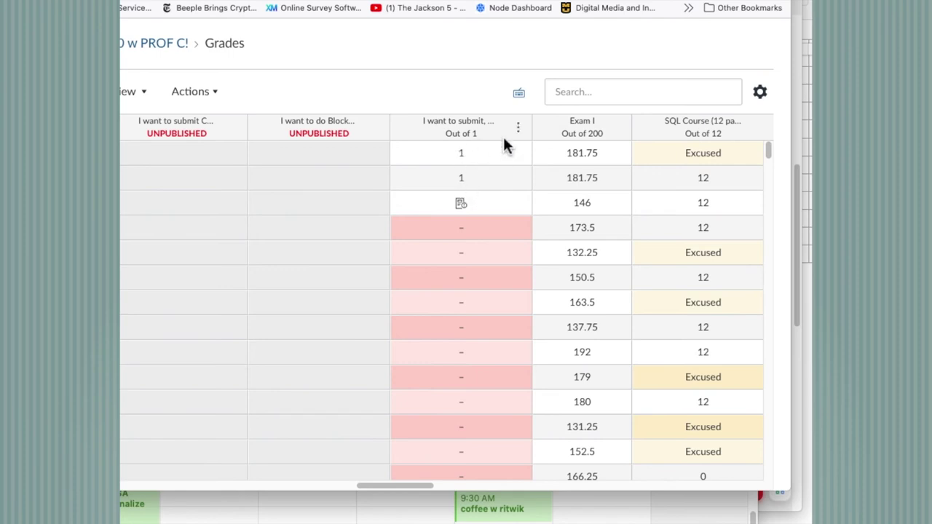
left_click(519, 128)
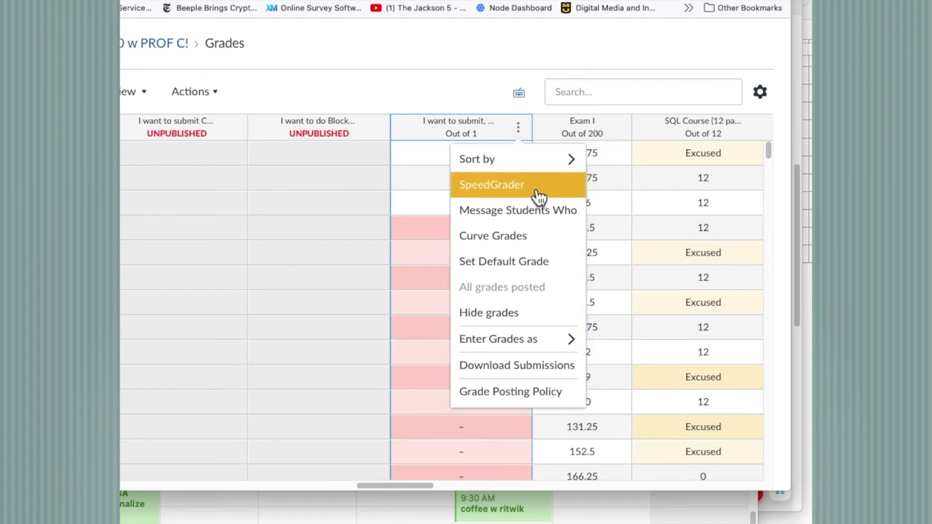
mouse_move(532, 160)
left_click(632, 214)
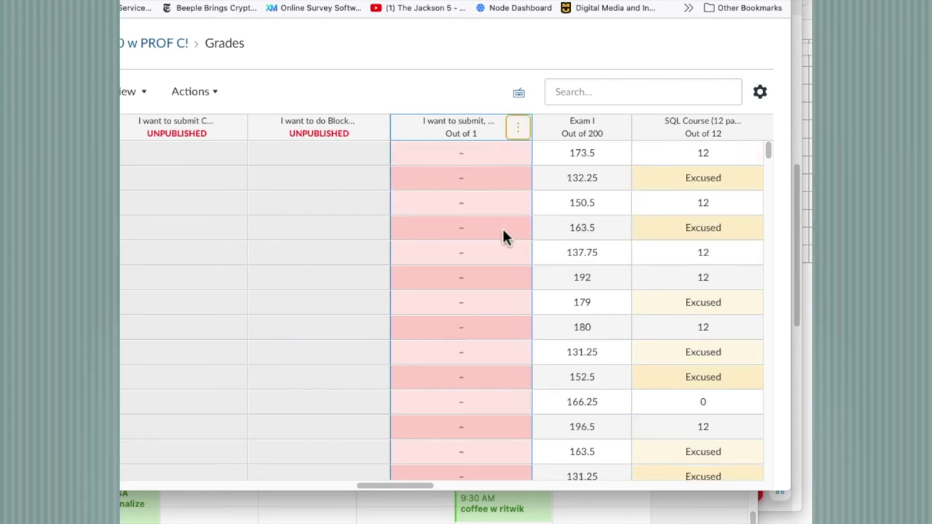
Enter a grade of 1 for one submitted sign-up after another down the "I want to submit" column.
left_click_drag(768, 149, 770, 415)
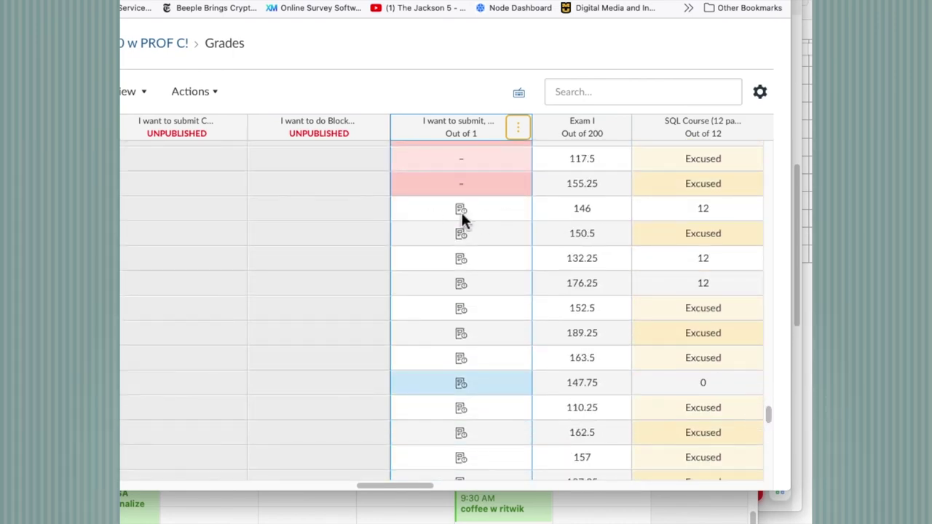
left_click(460, 211)
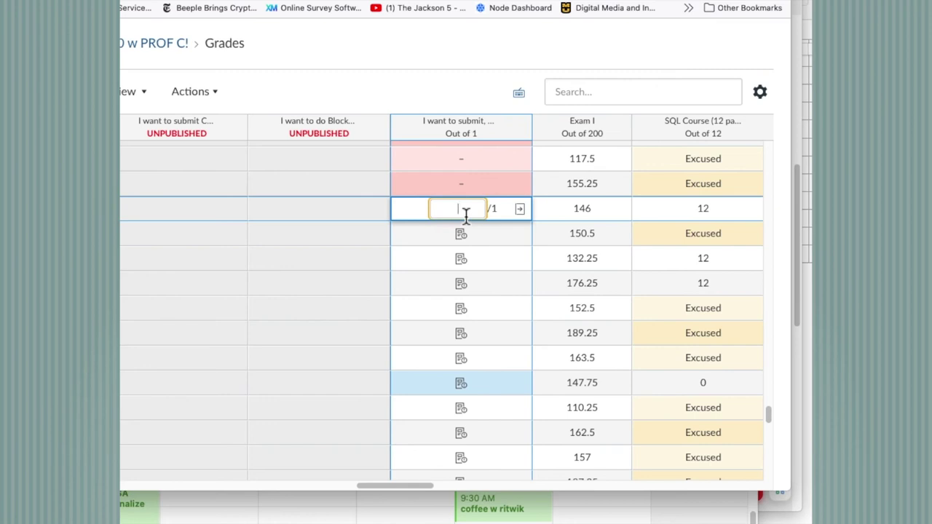
type("1")
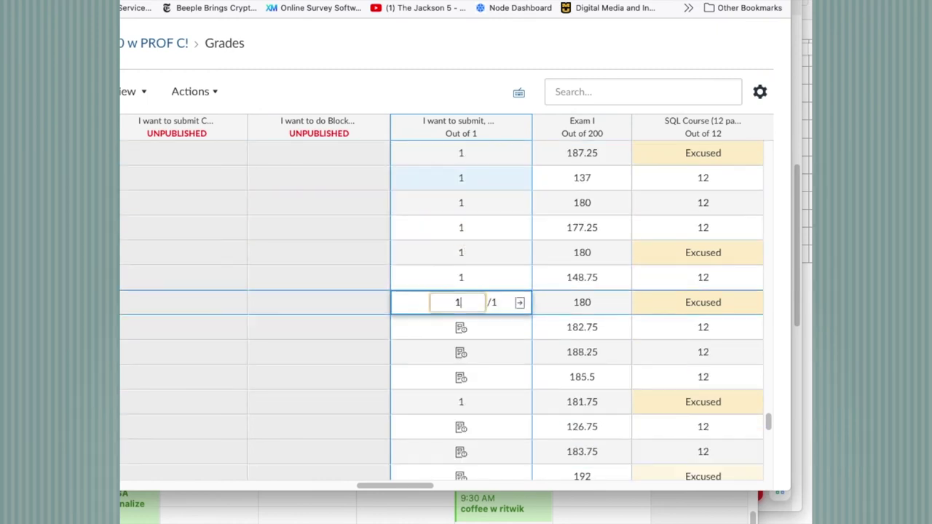
type(" 1 1 1 1 1 1 1 1 1 1 1 1 1 1 1 1 1 1 1 1 1 1 1 1 1 1 1 1 1 1 1 1")
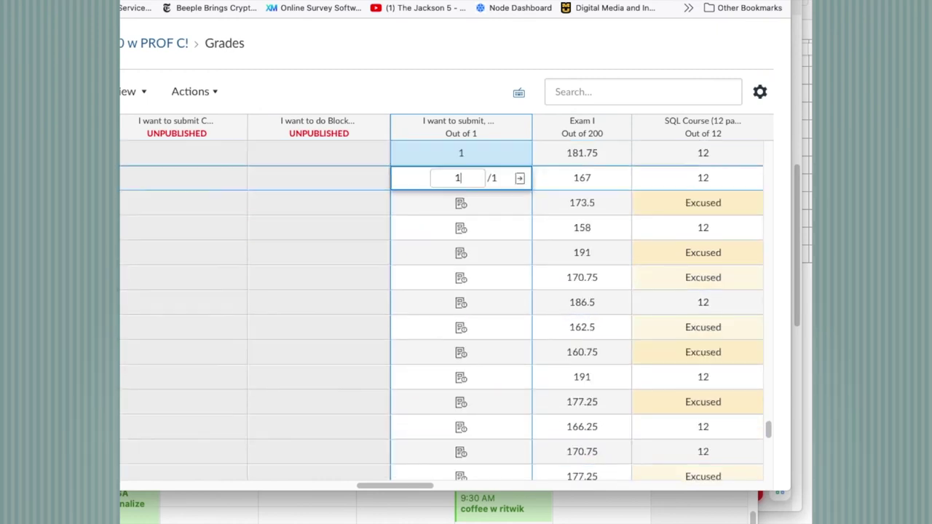
type(" 1 1 1 1 1 1 1 1")
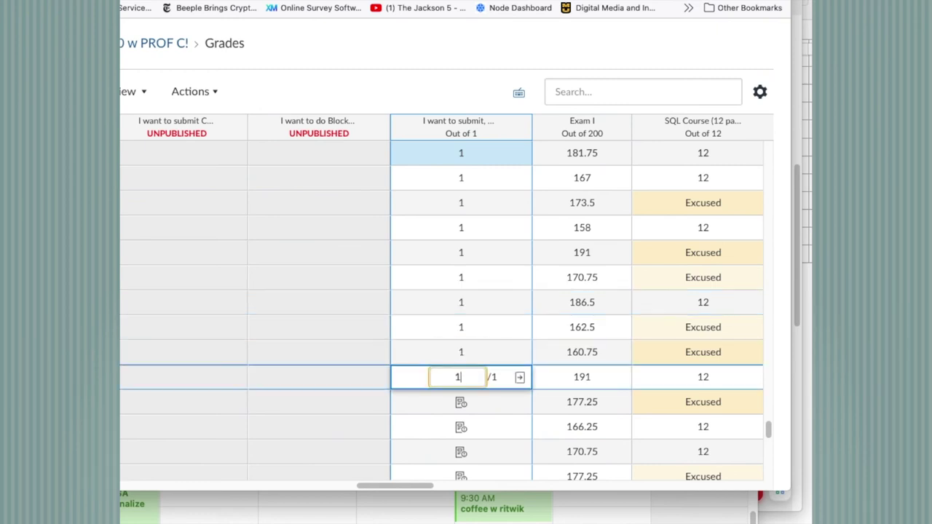
Return to the course modules and find the "I want to submit, Week 8" assignment in the module limited to 120 students.
scroll(516, 269, "down", 10)
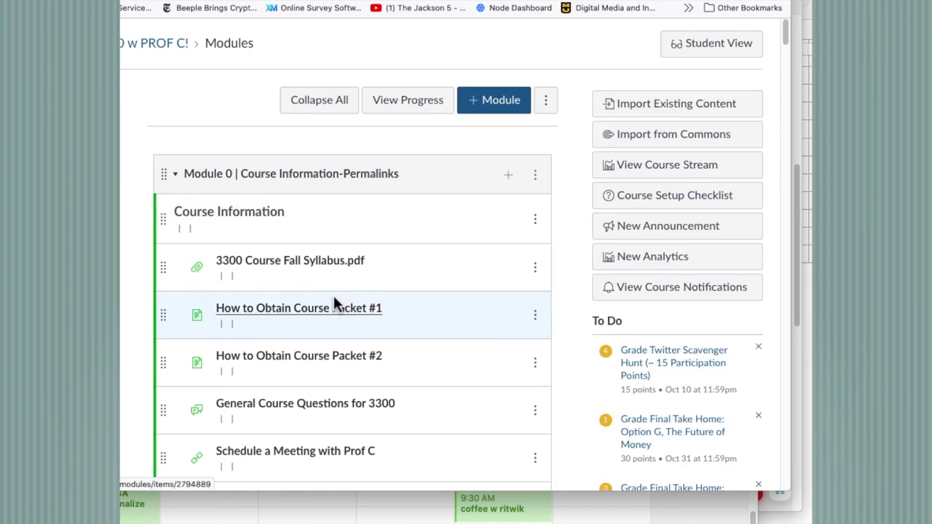
scroll(405, 386, "down", 9)
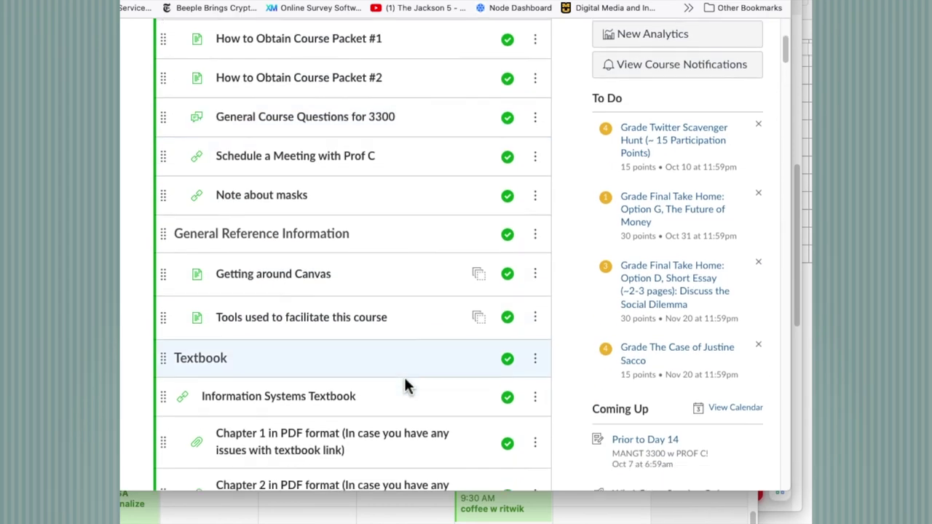
scroll(405, 386, "down", 3)
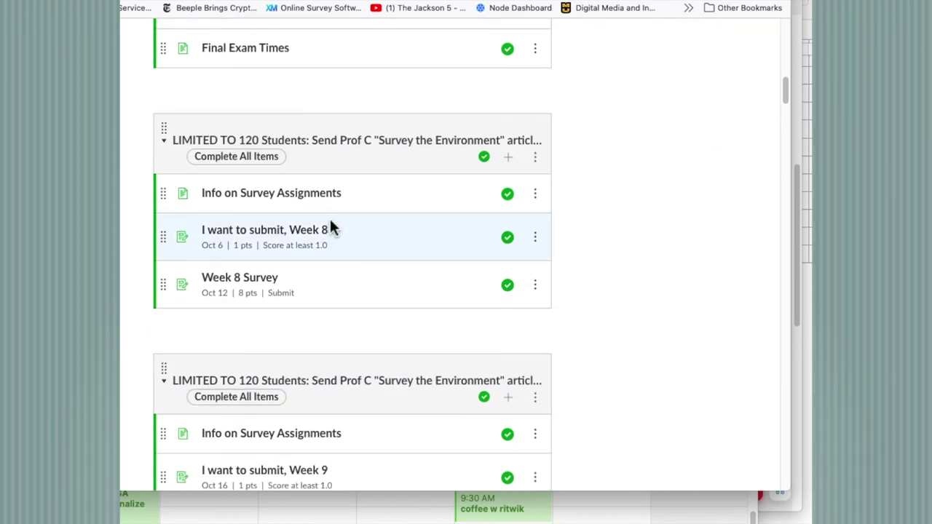
scroll(279, 193, "up", 2)
scroll(283, 195, "down", 3)
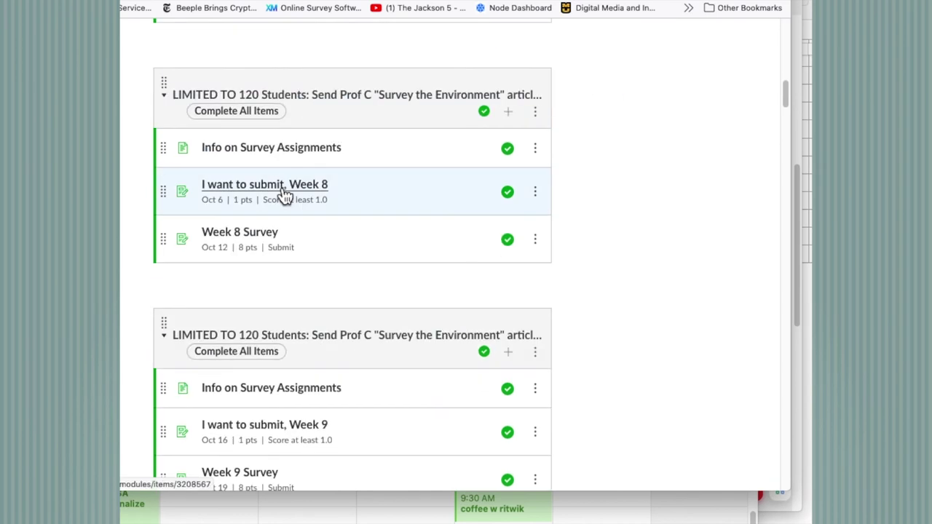